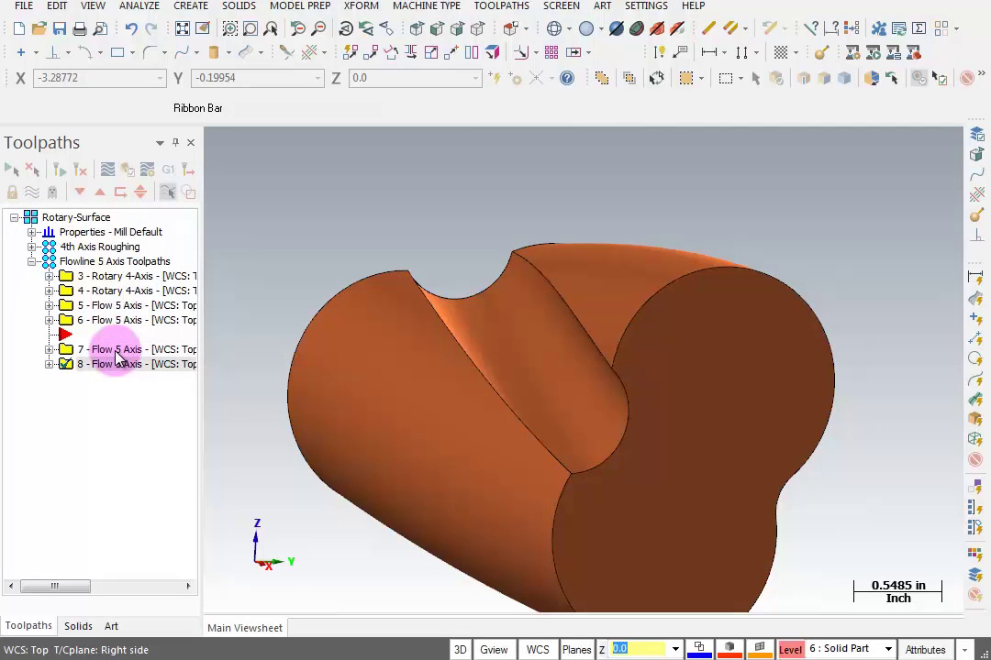
Select operation 7 (Flow 5 Axis) to show its blue toolpath passes in the groove.
{"action": "left_click", "coordinate": [103, 379]}
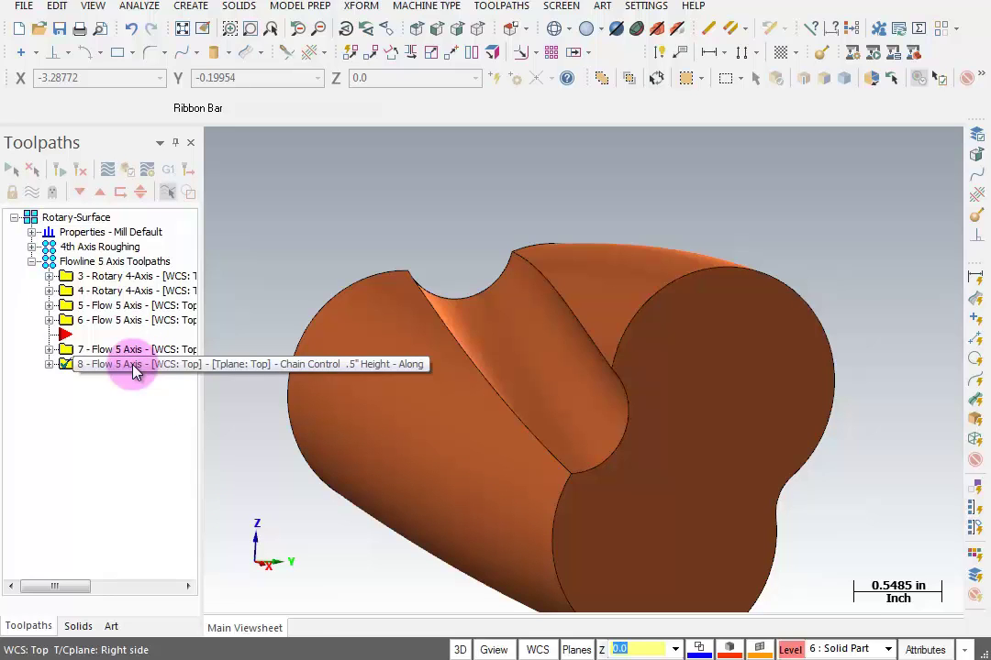
Duplicate operations 7 and 8 after the originals as operations 9 and 10, and expand operation 9.
{"action": "left_click", "coordinate": [101, 354], "text": "ctrl"}
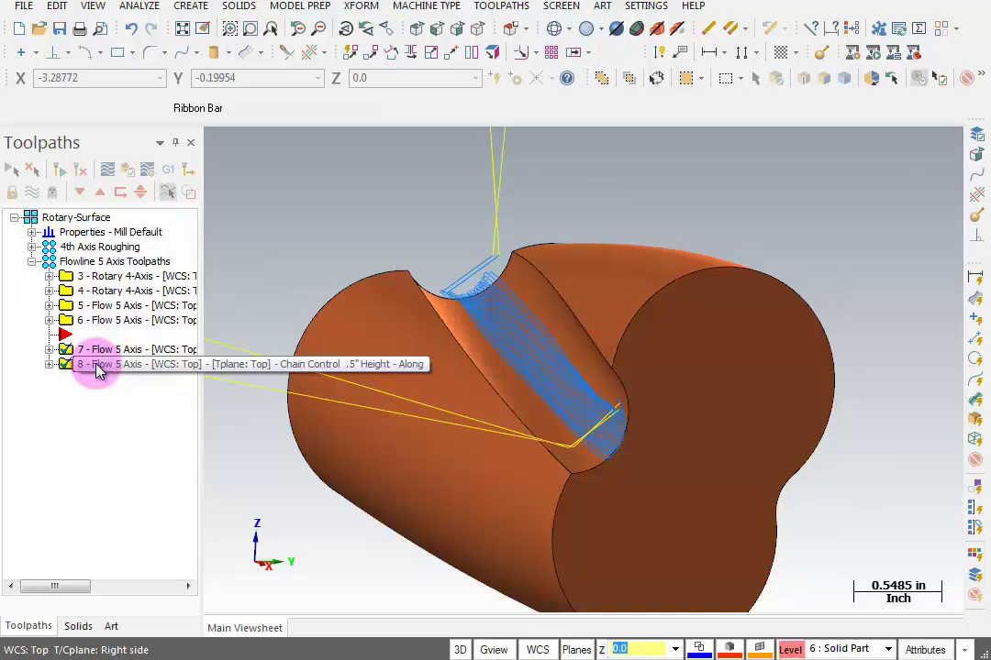
{"action": "right_click_drag", "start_coordinate": [93, 366], "coordinate": [89, 385]}
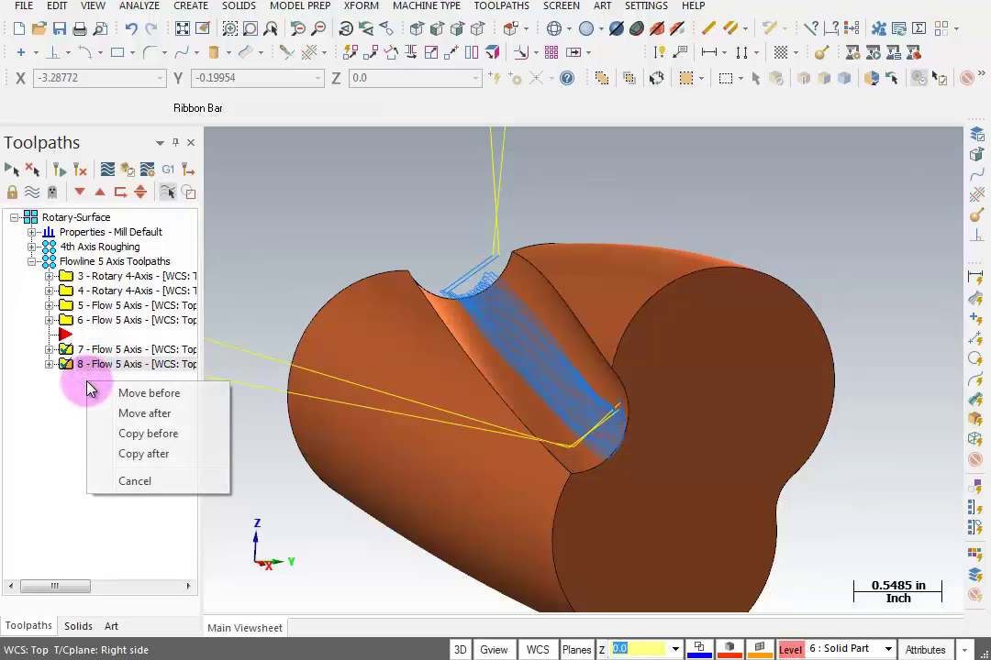
{"action": "left_click", "coordinate": [142, 455]}
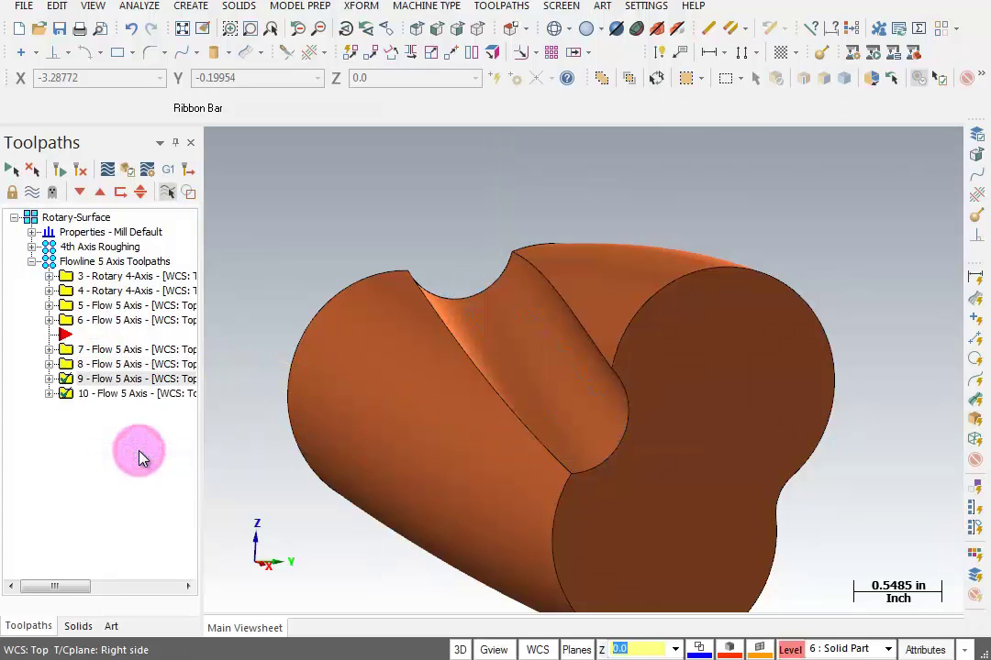
{"action": "left_click", "coordinate": [50, 380]}
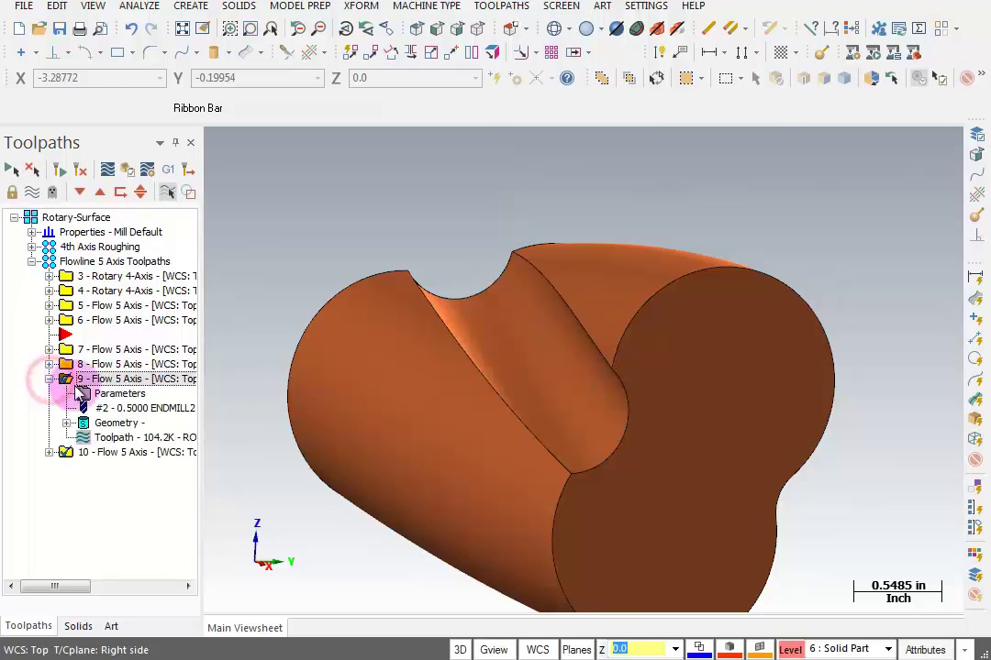
Flip the flowline cut direction in operation 9's Flow parameters.
{"action": "left_click", "coordinate": [126, 397]}
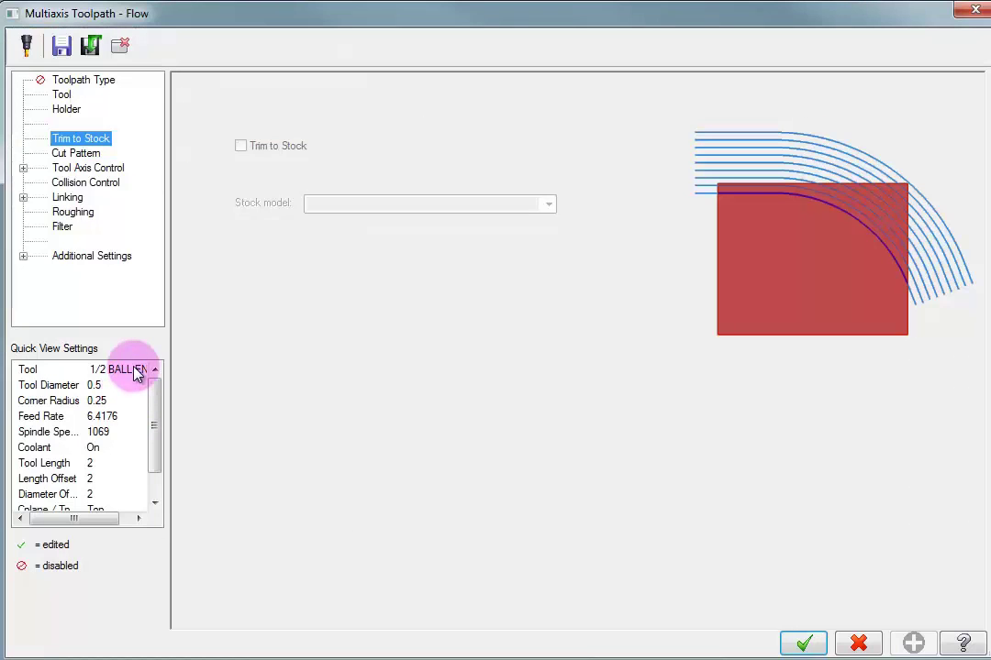
{"action": "left_click", "coordinate": [89, 154]}
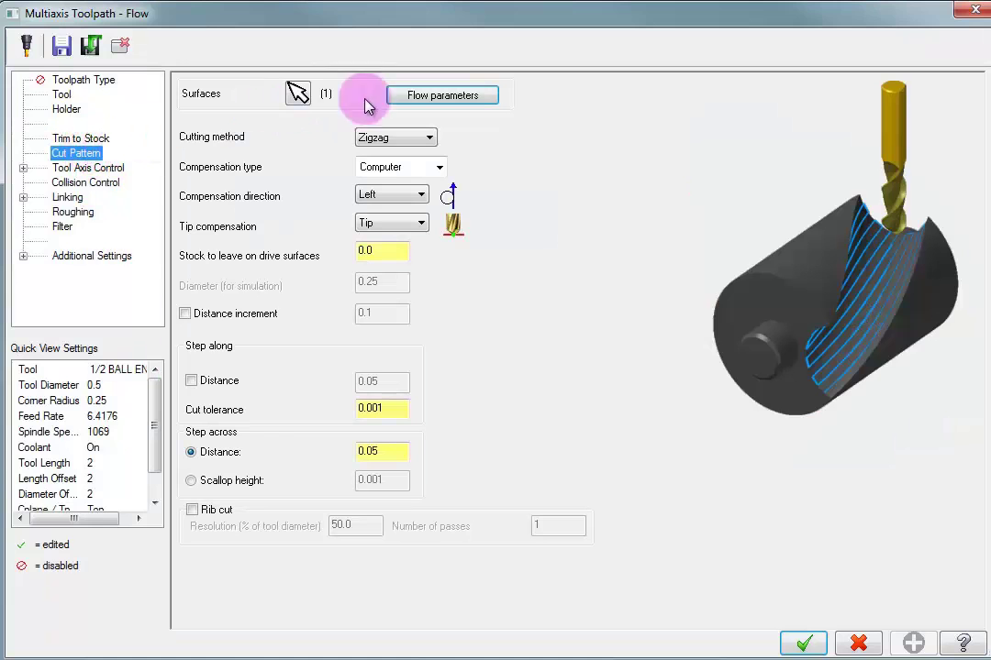
{"action": "left_click", "coordinate": [479, 97]}
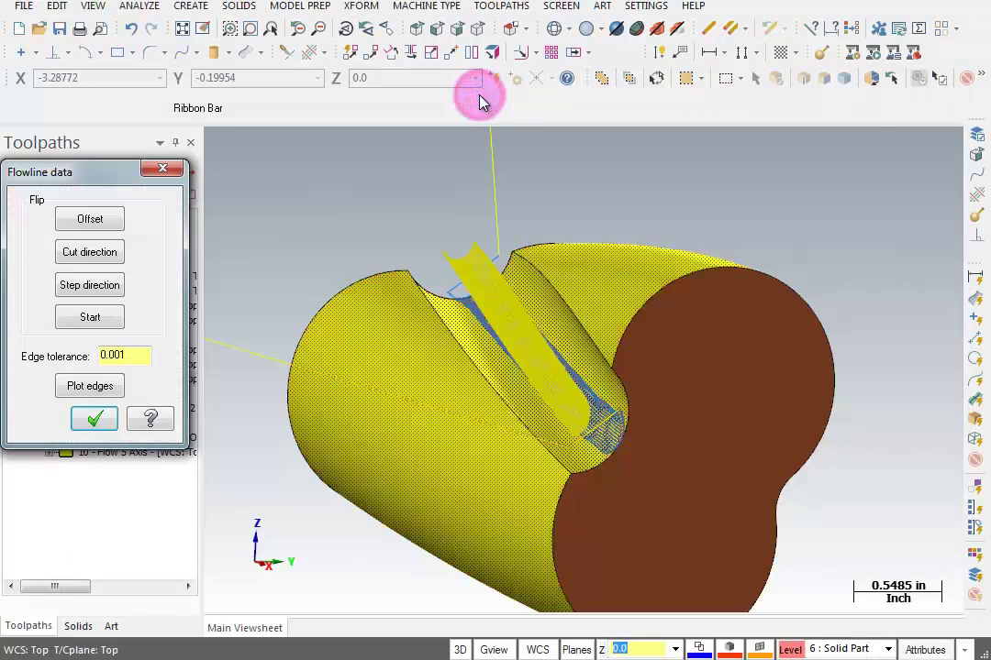
{"action": "left_click", "coordinate": [107, 256]}
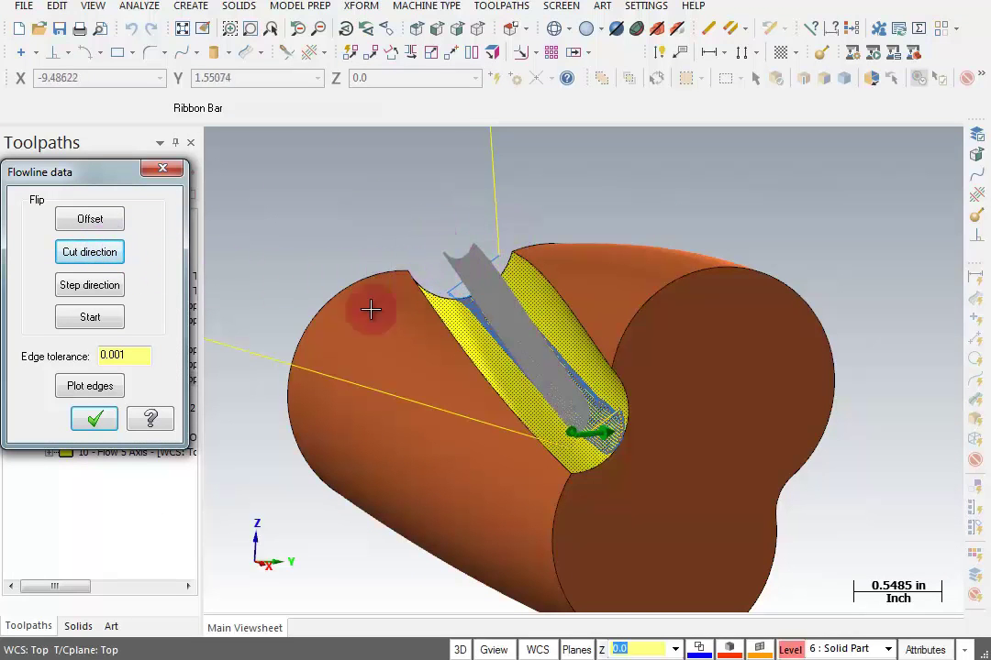
{"action": "left_click", "coordinate": [95, 422]}
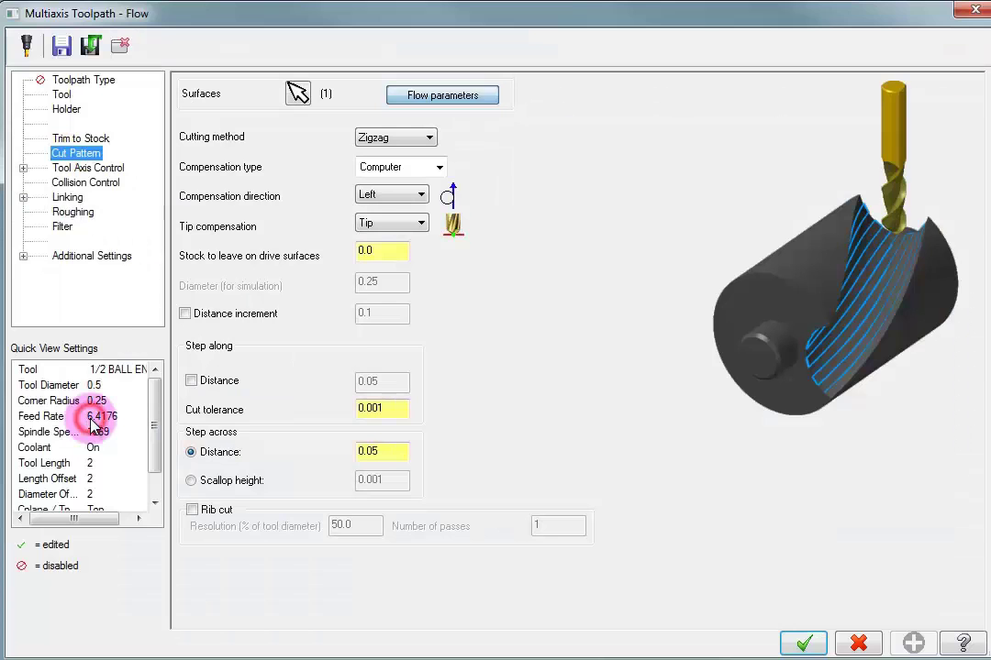
Set operation 9's tool-axis chain to Closest point on chain and regenerate it to 251.2K.
{"action": "left_click", "coordinate": [89, 169]}
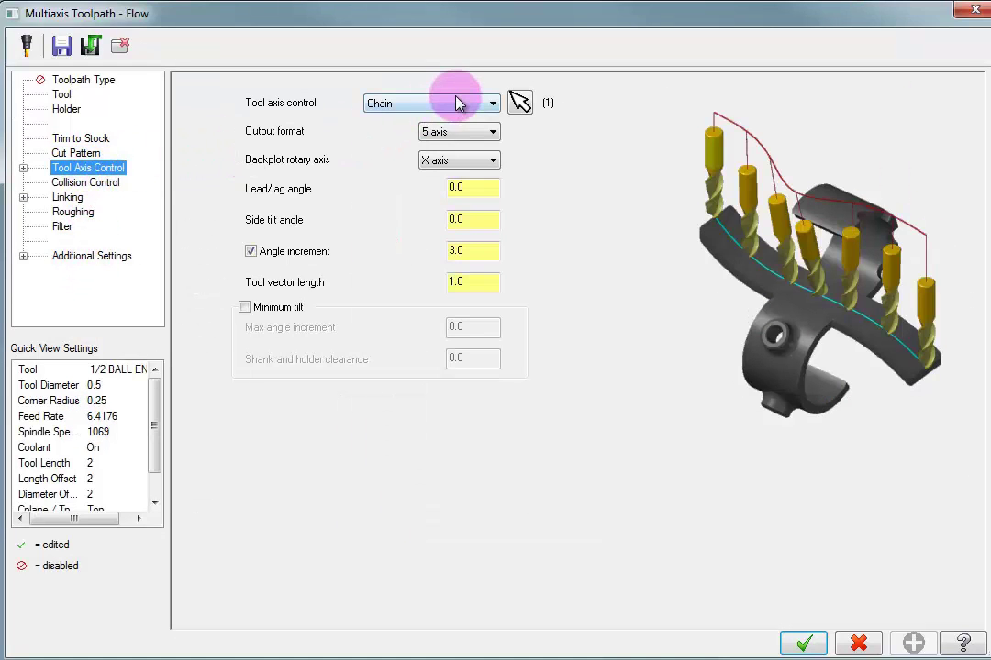
{"action": "left_click", "coordinate": [521, 102]}
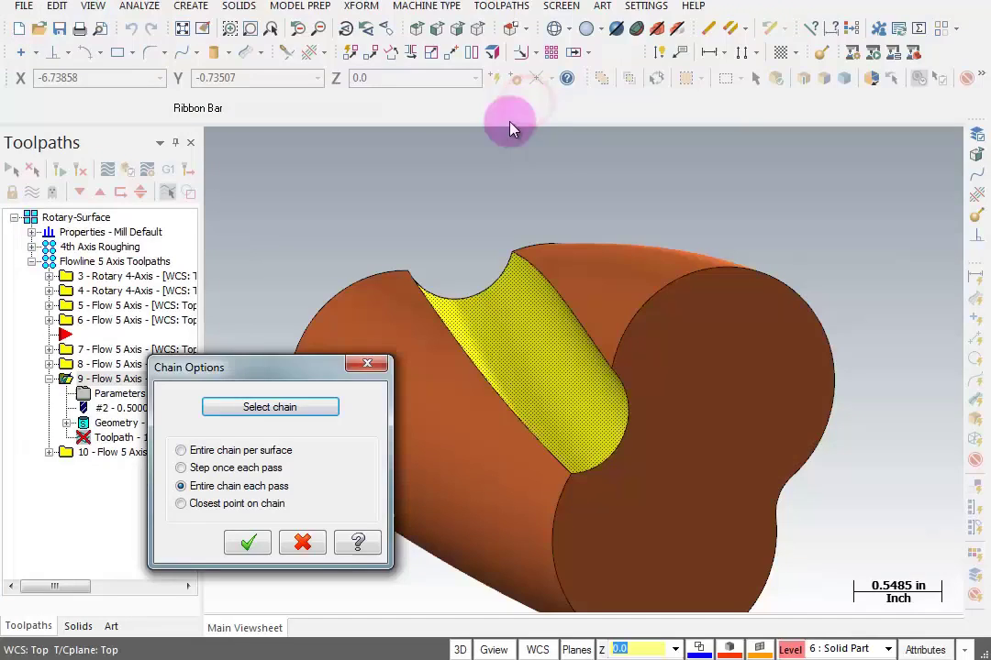
{"action": "left_click", "coordinate": [182, 507]}
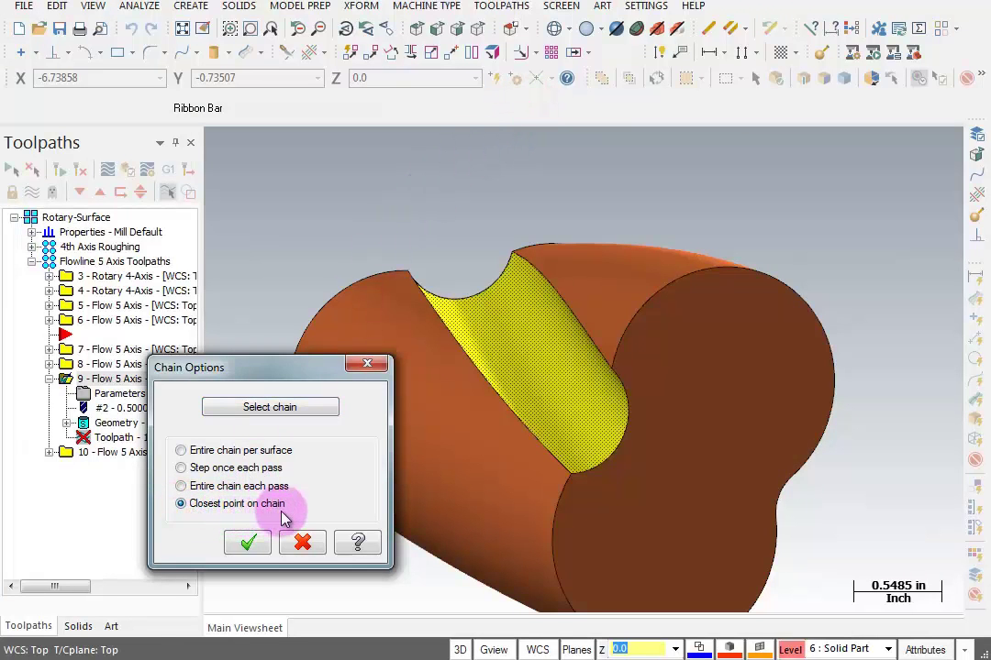
{"action": "left_click", "coordinate": [245, 544]}
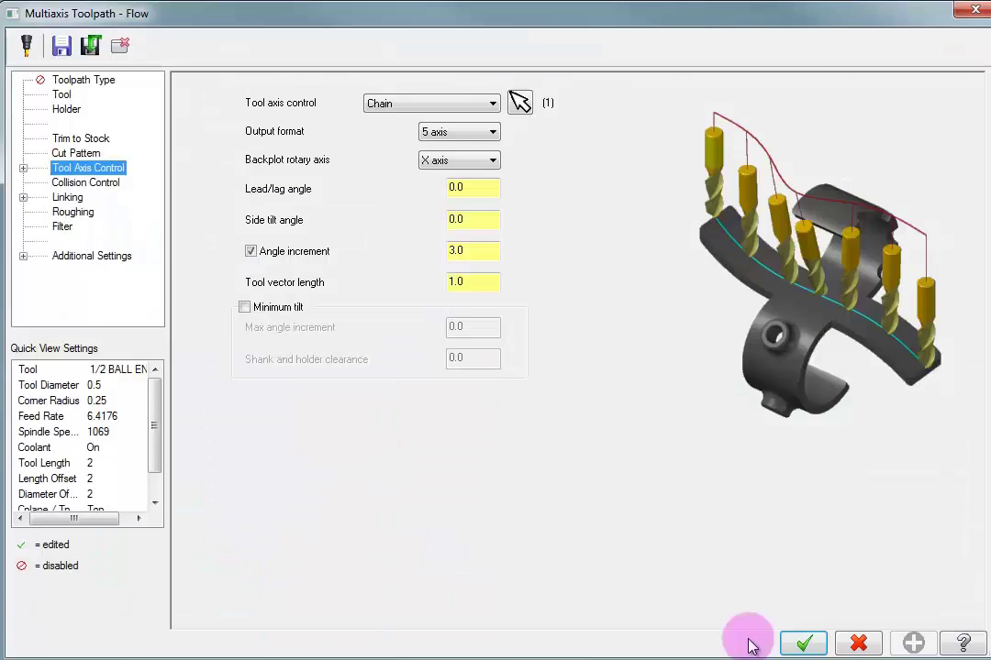
{"action": "left_click", "coordinate": [801, 644]}
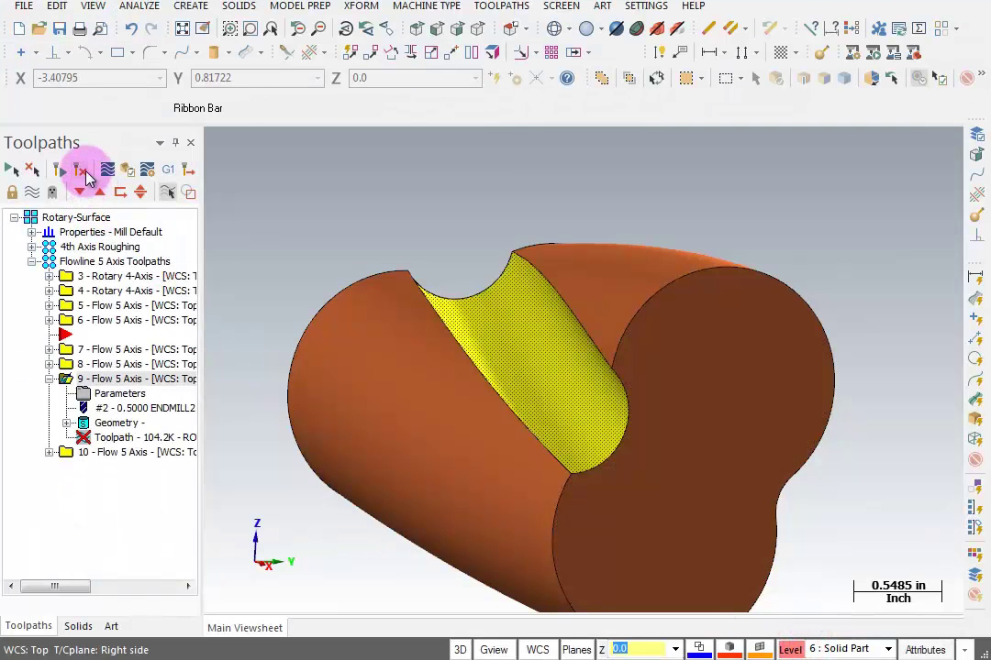
{"action": "left_click", "coordinate": [80, 169]}
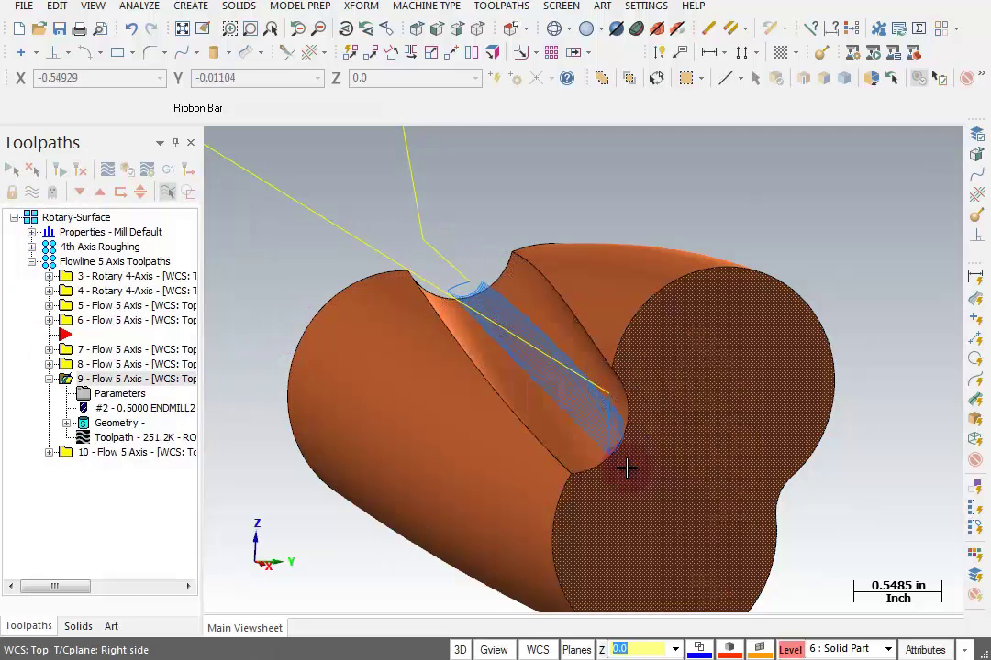
Expand operation 10 and flip its flowline cut direction.
{"action": "left_click", "coordinate": [49, 453]}
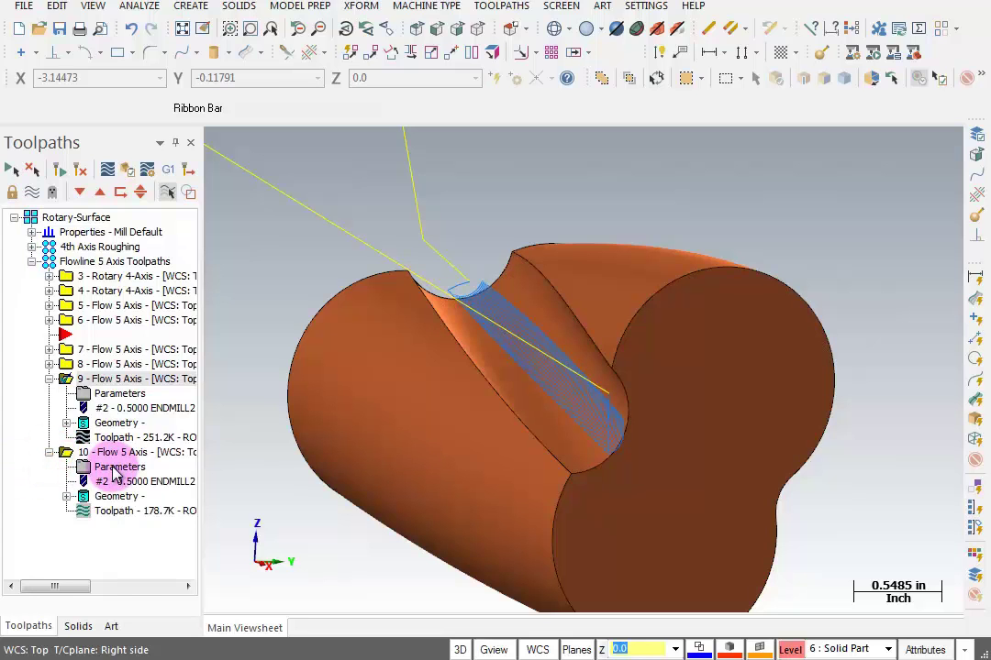
{"action": "left_click", "coordinate": [115, 469]}
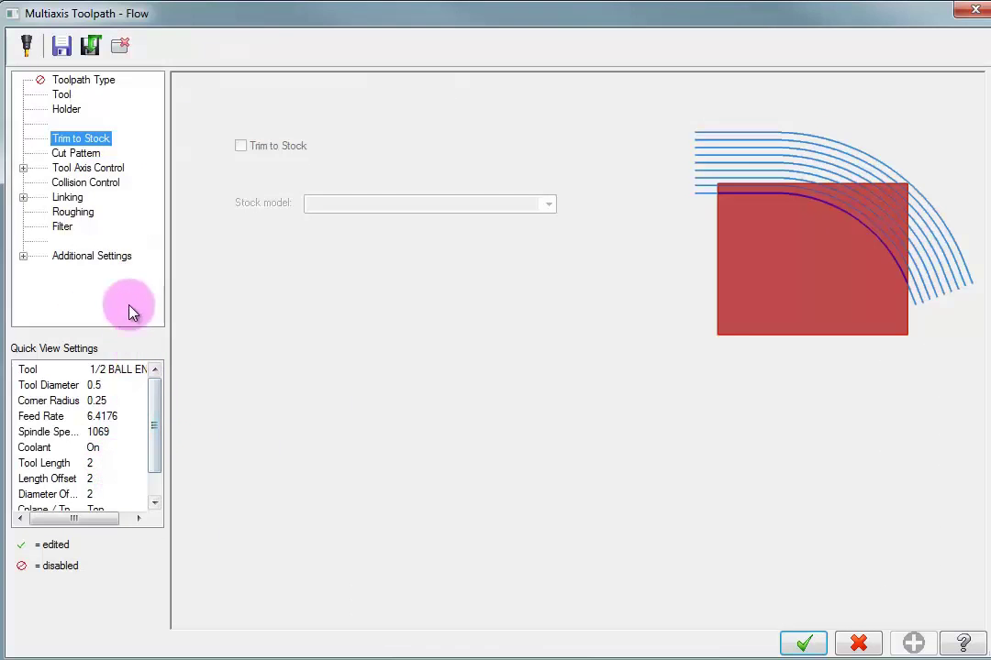
{"action": "left_click", "coordinate": [65, 153]}
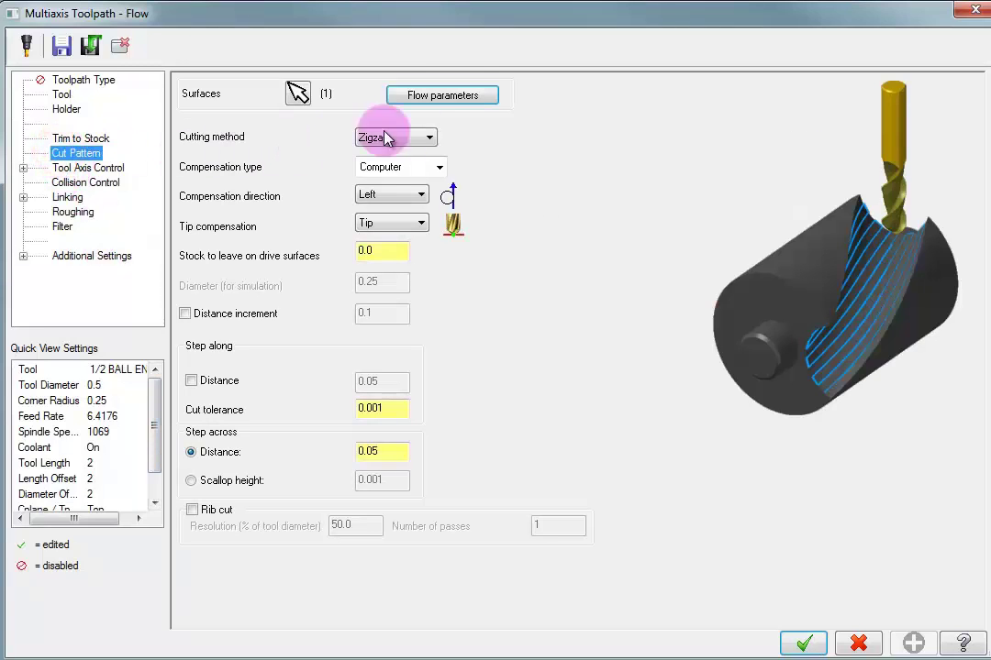
{"action": "left_click", "coordinate": [443, 95]}
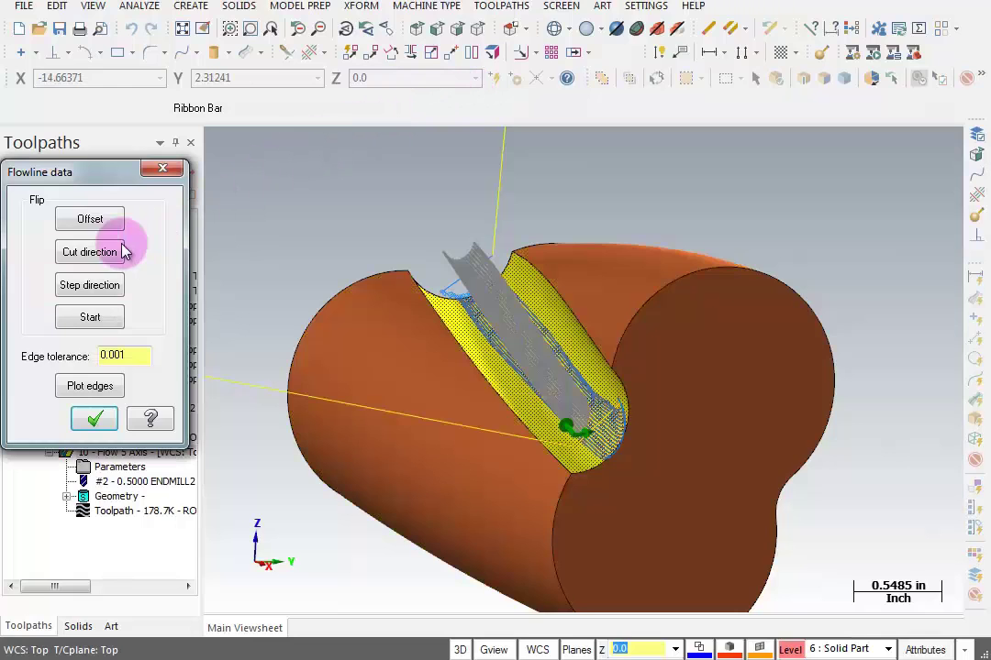
{"action": "left_click", "coordinate": [91, 257]}
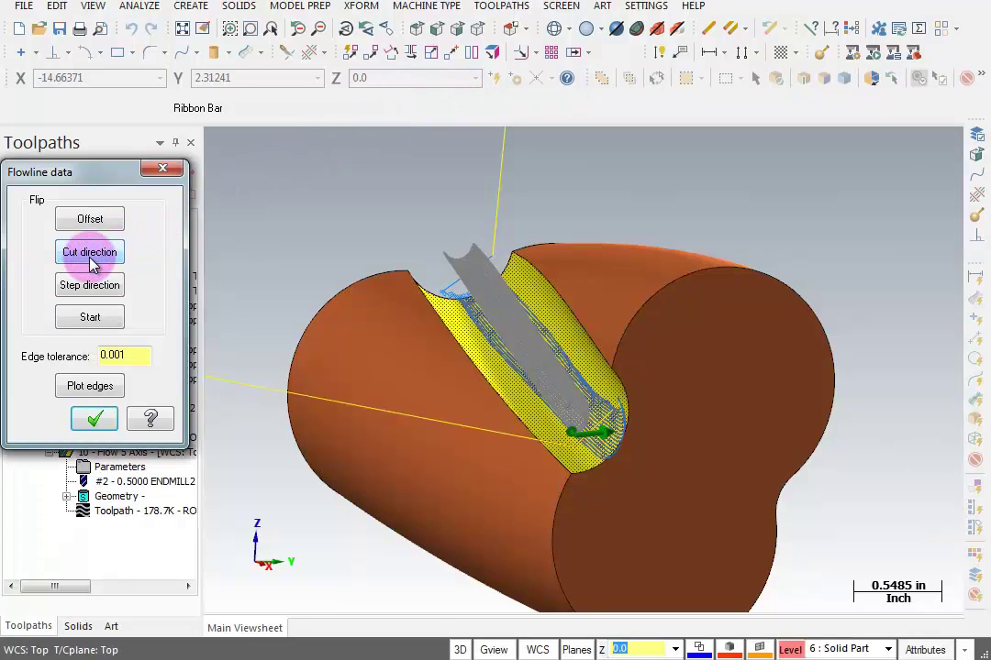
{"action": "left_click", "coordinate": [95, 421]}
Set operation 10's tool-axis chain to Closest point on chain and accept the settings.
{"action": "left_click", "coordinate": [77, 168]}
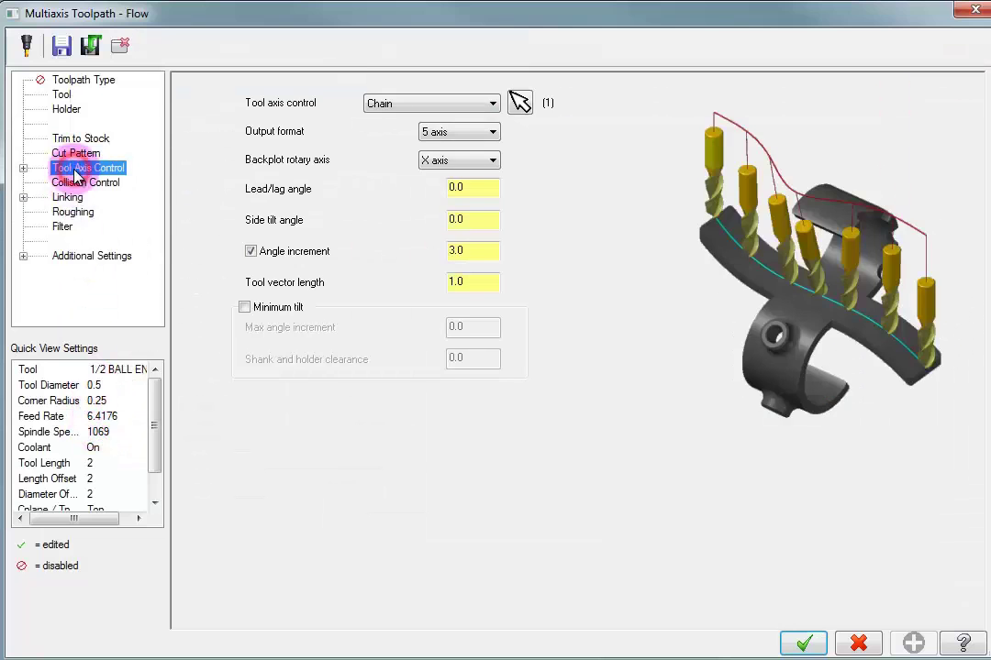
{"action": "left_click", "coordinate": [521, 103]}
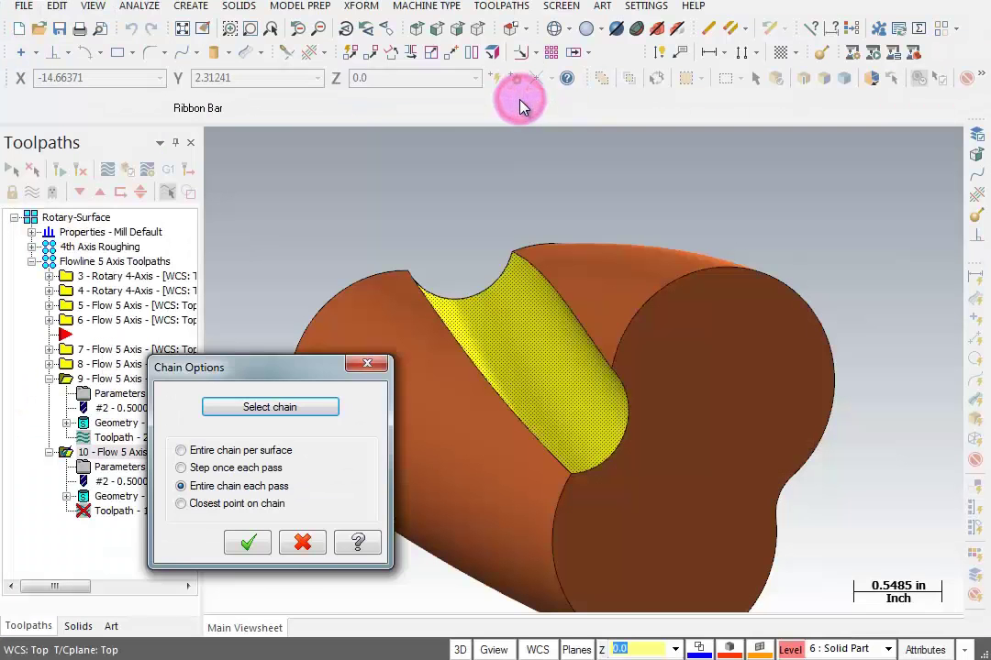
{"action": "left_click", "coordinate": [183, 506]}
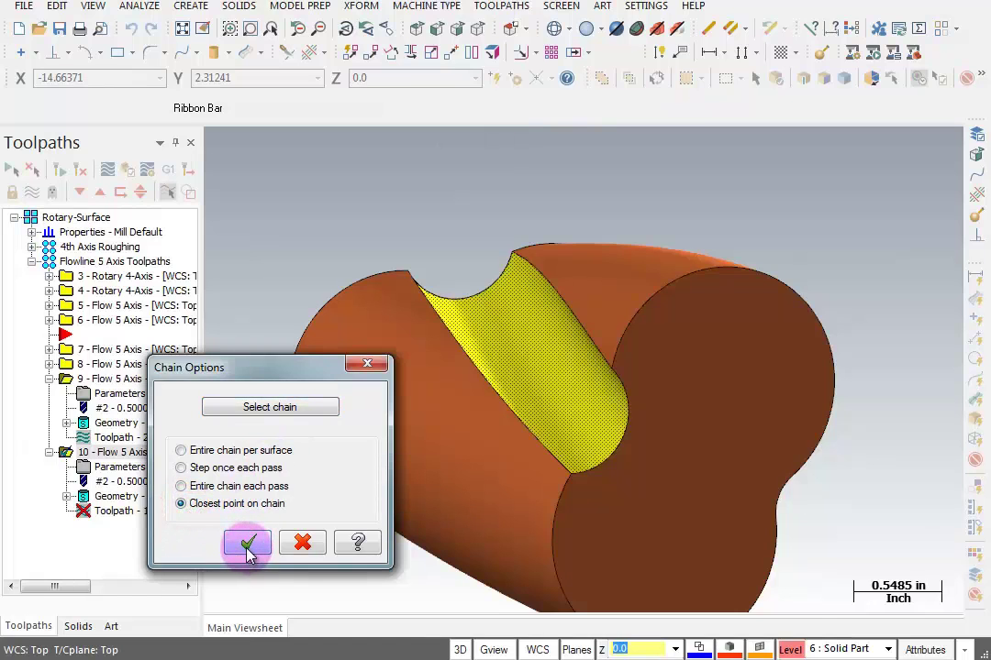
{"action": "left_click", "coordinate": [247, 546]}
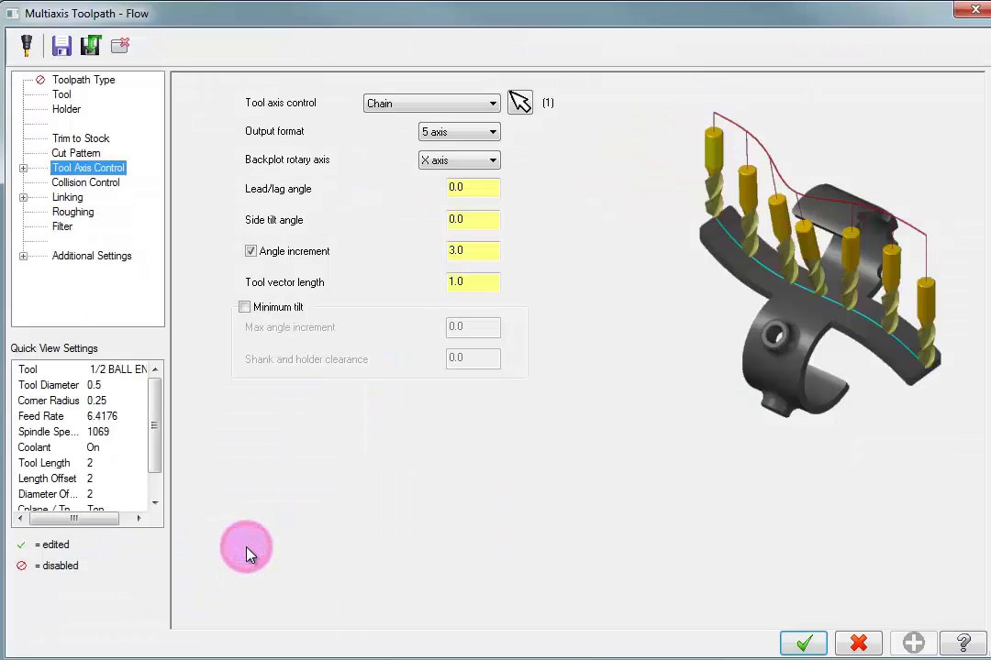
{"action": "left_click", "coordinate": [801, 643]}
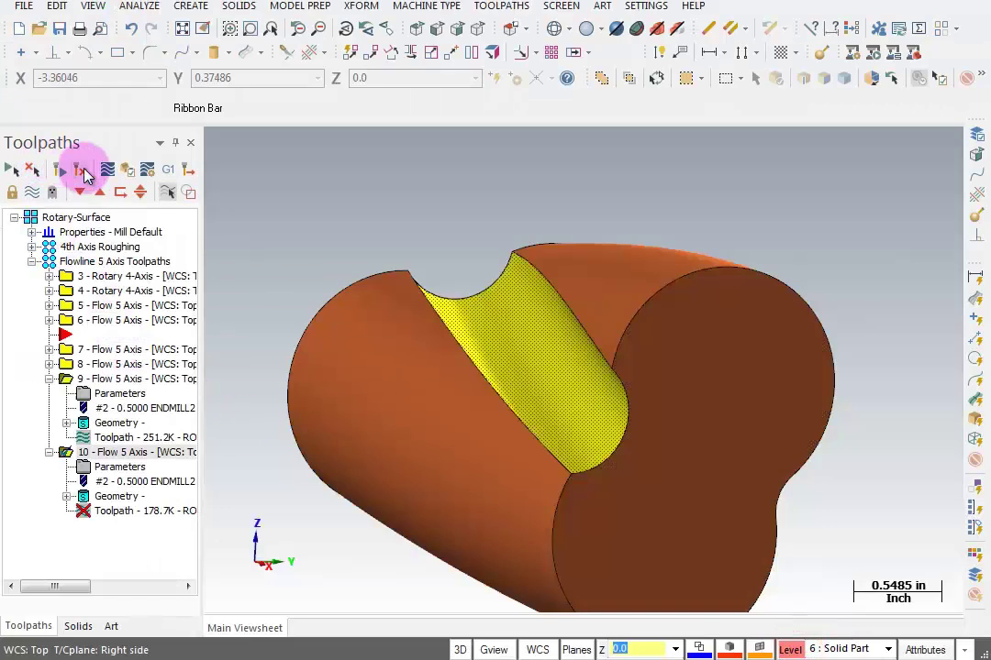
Regenerate operation 10 to 252.0K and compare the toolpaths of operations 9 and 10.
{"action": "left_click", "coordinate": [81, 169]}
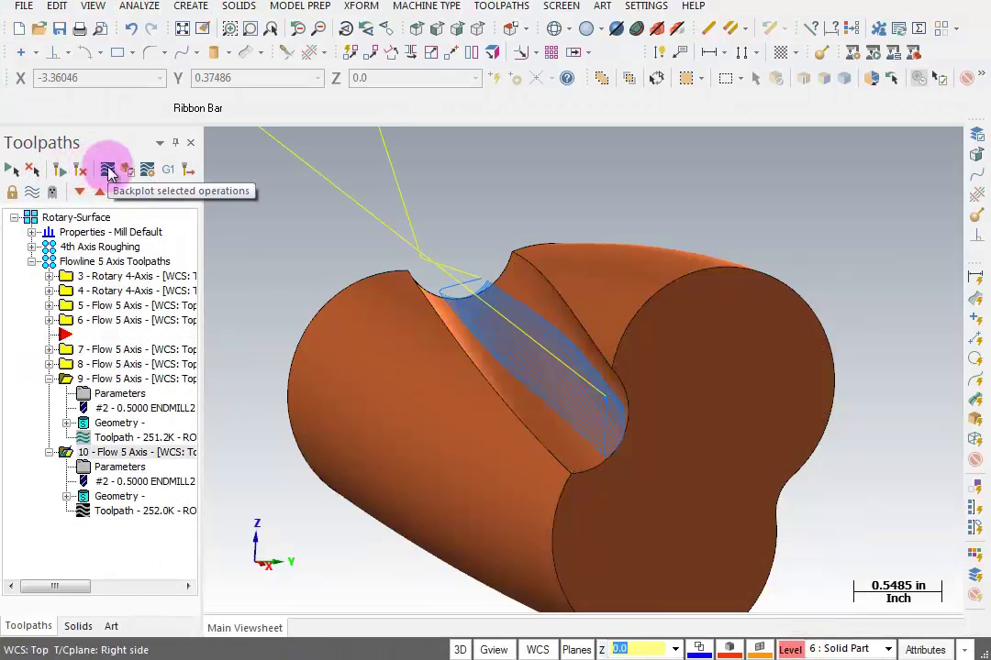
{"action": "left_click", "coordinate": [103, 380]}
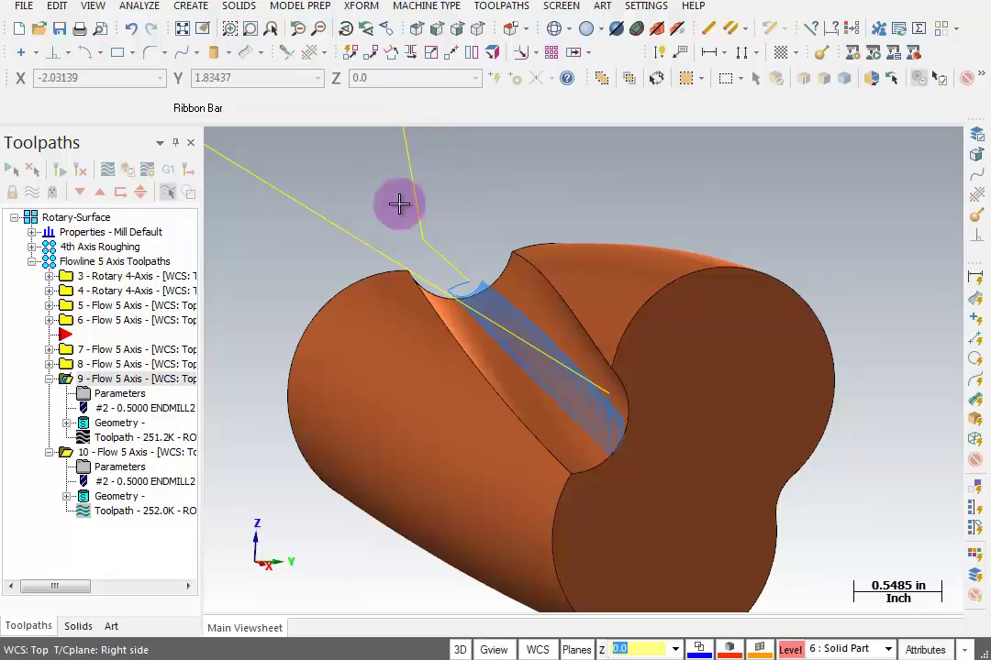
{"action": "left_click", "coordinate": [104, 455]}
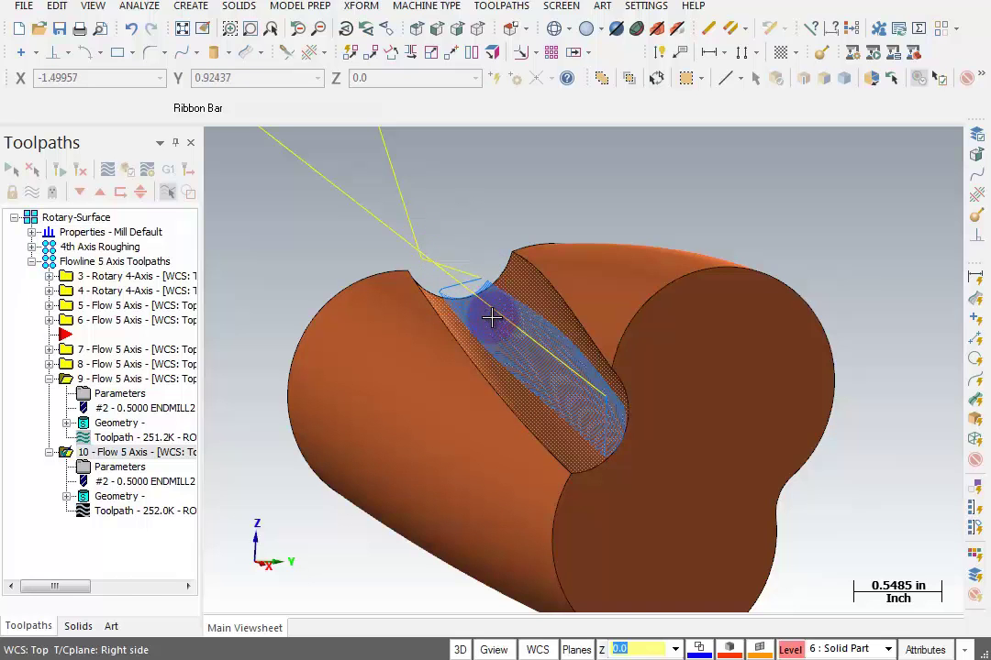
{"action": "left_click", "coordinate": [116, 379]}
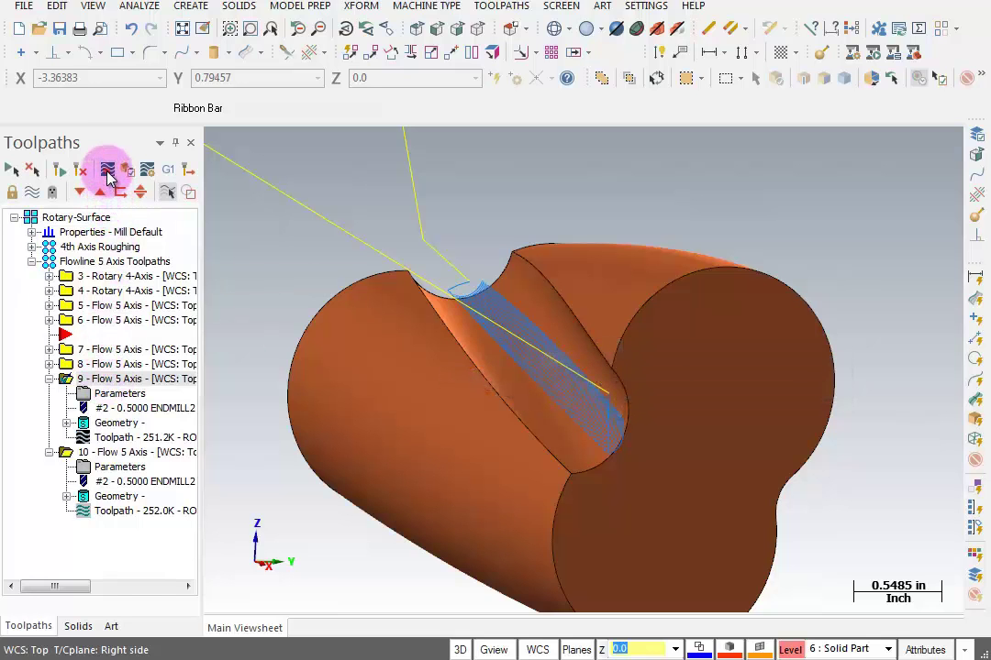
Backplot operation 9 through the groove, then display operation 10's toolpath.
{"action": "left_click", "coordinate": [107, 170]}
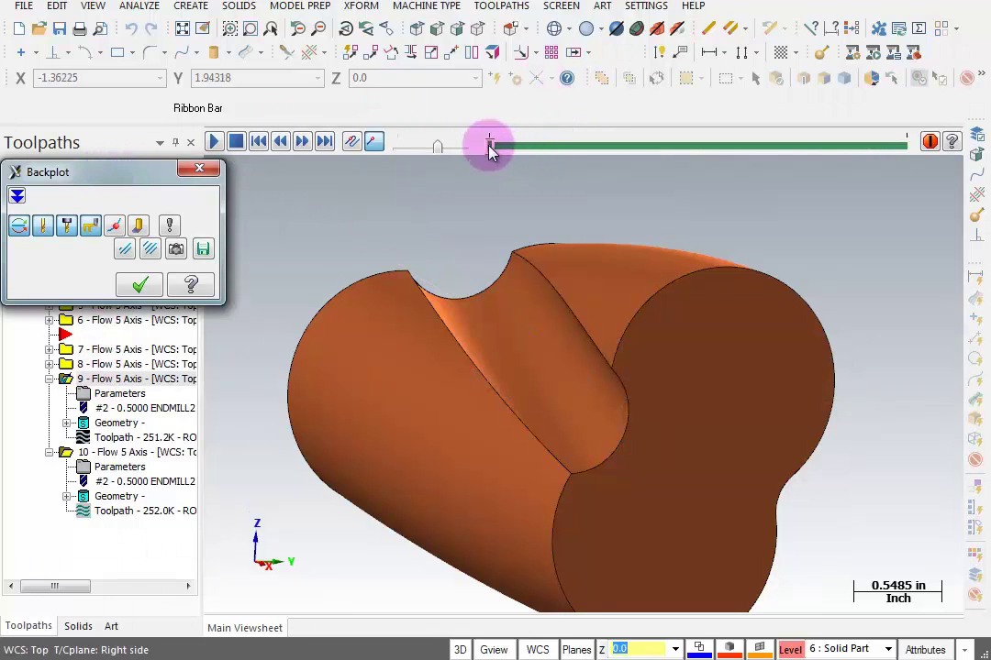
{"action": "mouse_move", "coordinate": [489, 147]}
{"action": "left_mouse_down"}
{"action": "mouse_move", "coordinate": [736, 190]}
{"action": "mouse_move", "coordinate": [817, 170]}
{"action": "mouse_move", "coordinate": [905, 173]}
{"action": "left_mouse_up"}
{"action": "left_click", "coordinate": [200, 169]}
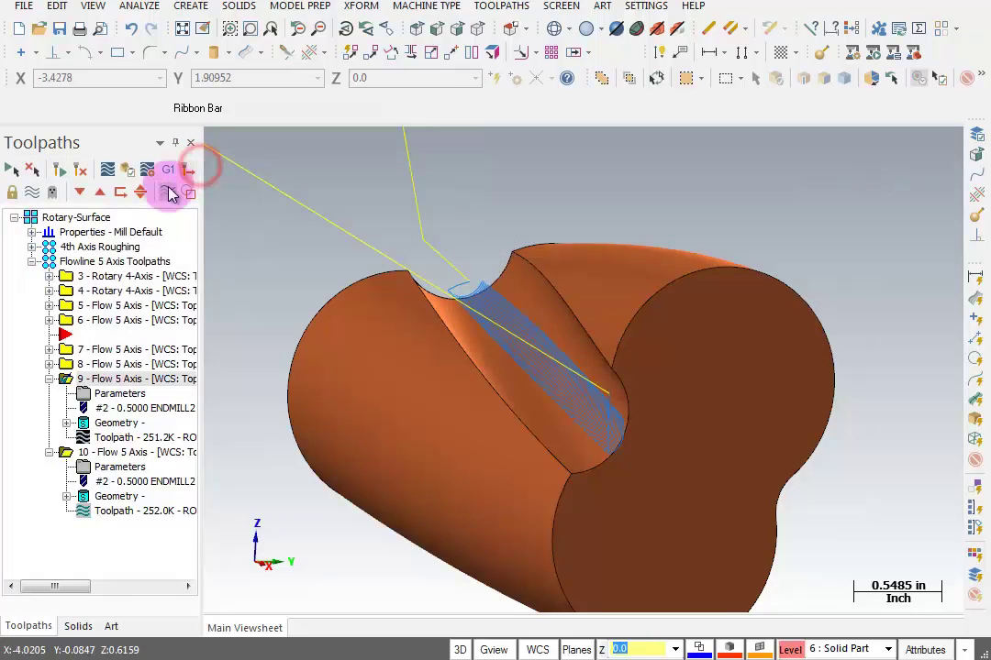
{"action": "left_click", "coordinate": [103, 454]}
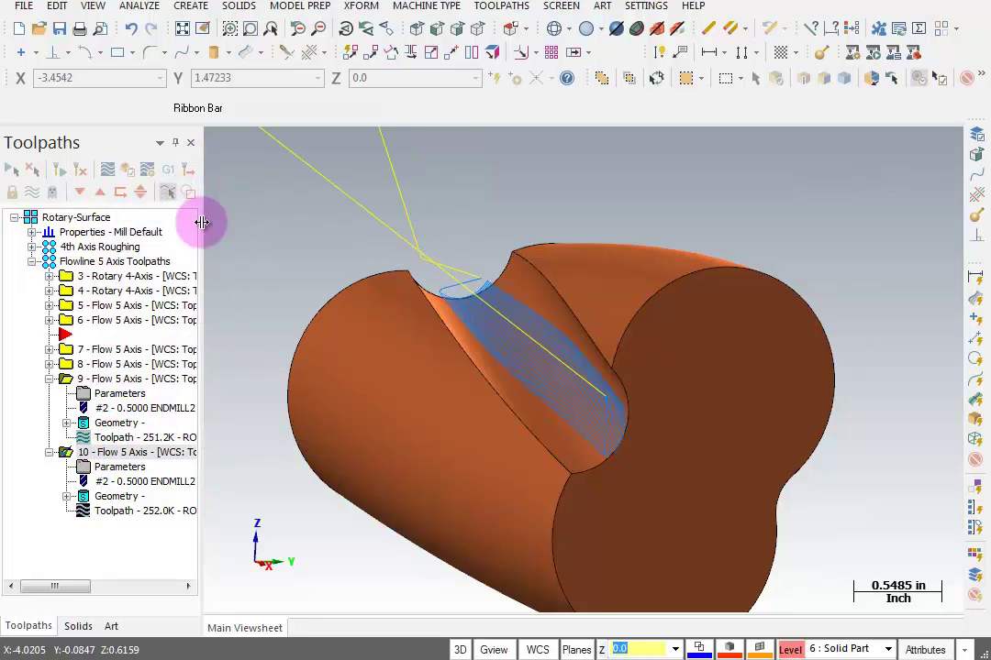
Backplot operation 10 with level 13 Drive Curve 2 turned on to show the drive curve.
{"action": "left_click", "coordinate": [108, 169]}
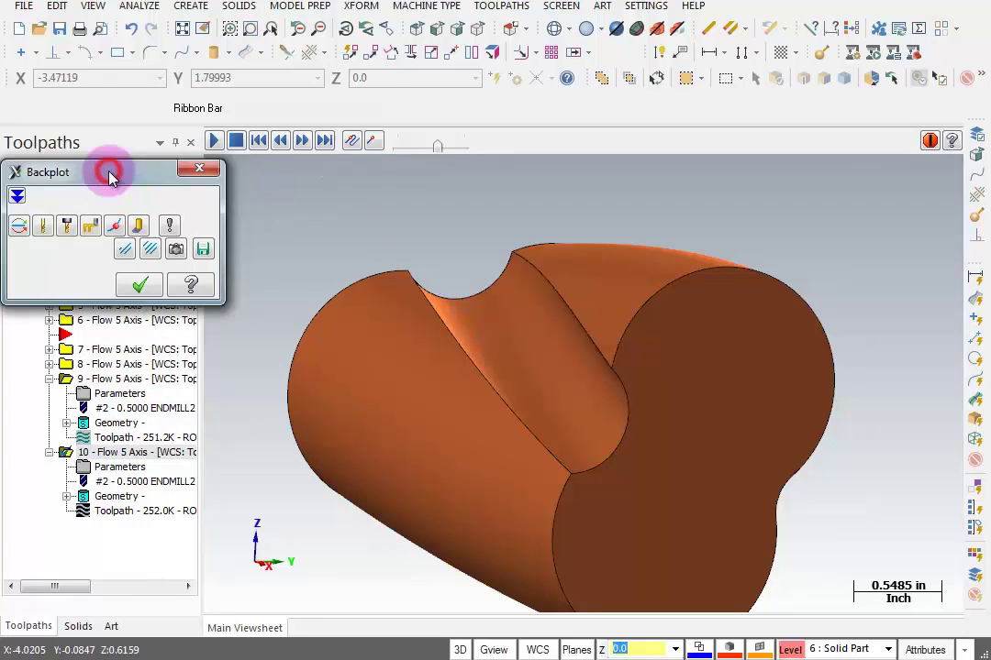
{"action": "left_click_drag", "start_coordinate": [491, 149], "coordinate": [666, 161]}
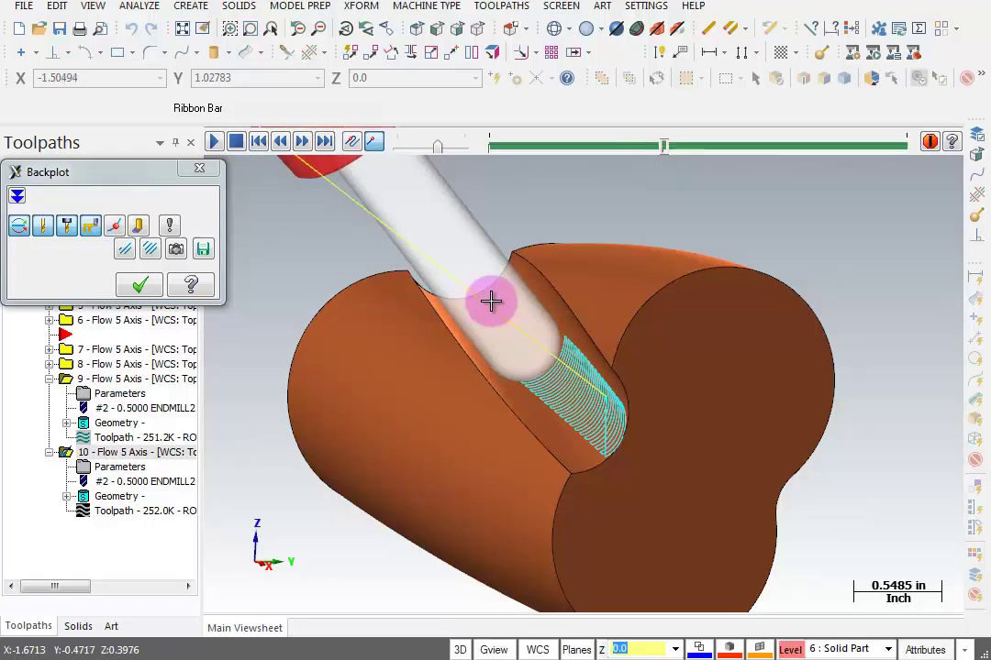
{"action": "key", "text": "alt+z"}
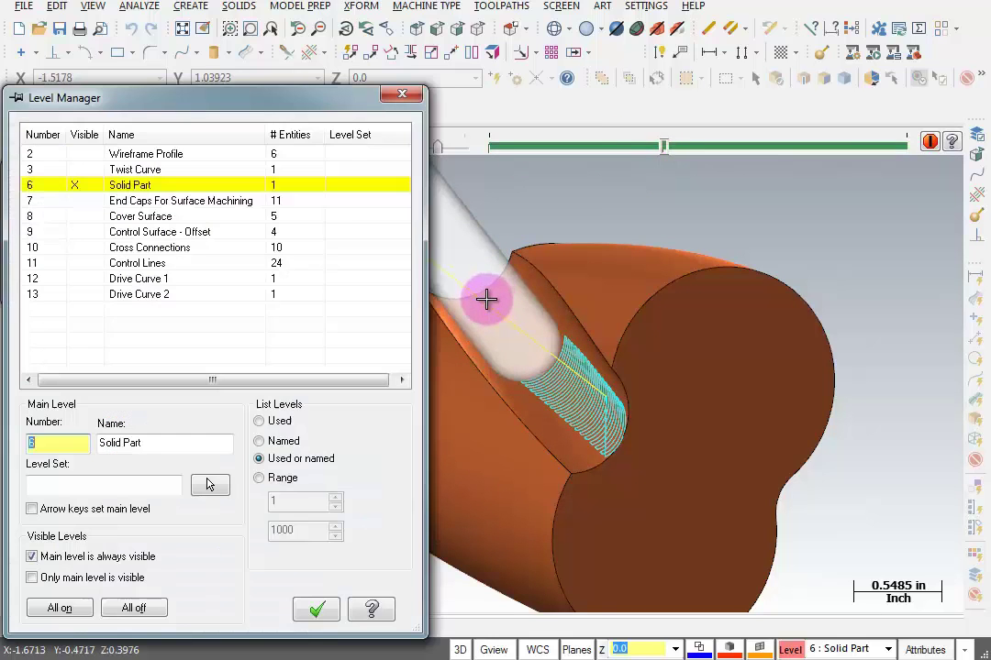
{"action": "left_click", "coordinate": [78, 294]}
{"action": "left_click", "coordinate": [317, 609]}
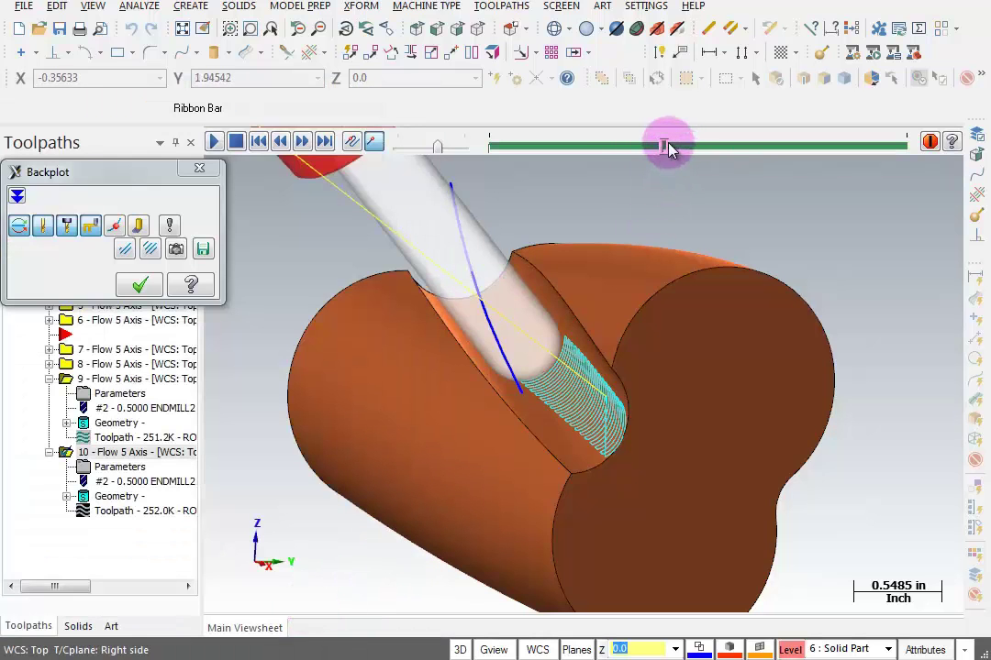
{"action": "left_click_drag", "start_coordinate": [669, 146], "coordinate": [829, 150]}
{"action": "key", "text": "Escape"}
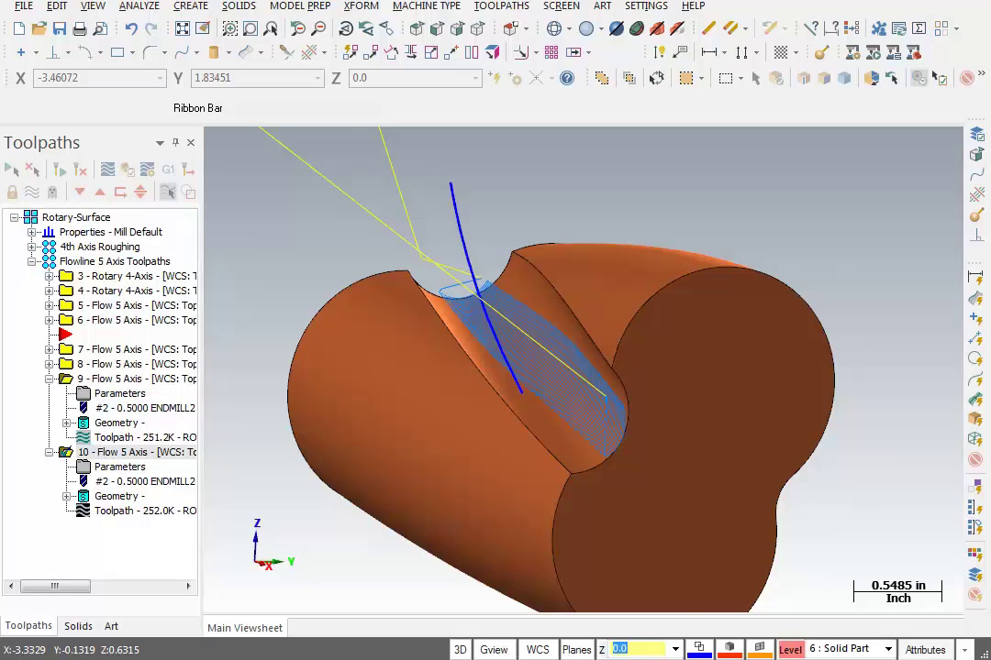
Enable Depth cuts for operation 10 with 2 rough cuts, 0.07 rough step, ordered By depth.
{"action": "left_click", "coordinate": [105, 470]}
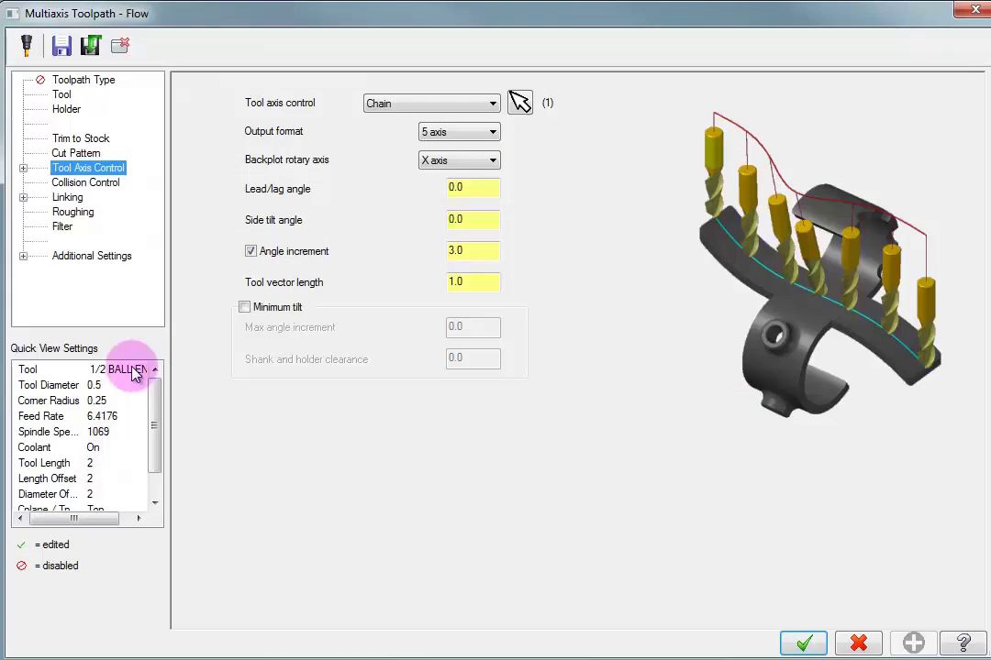
{"action": "left_click", "coordinate": [77, 212]}
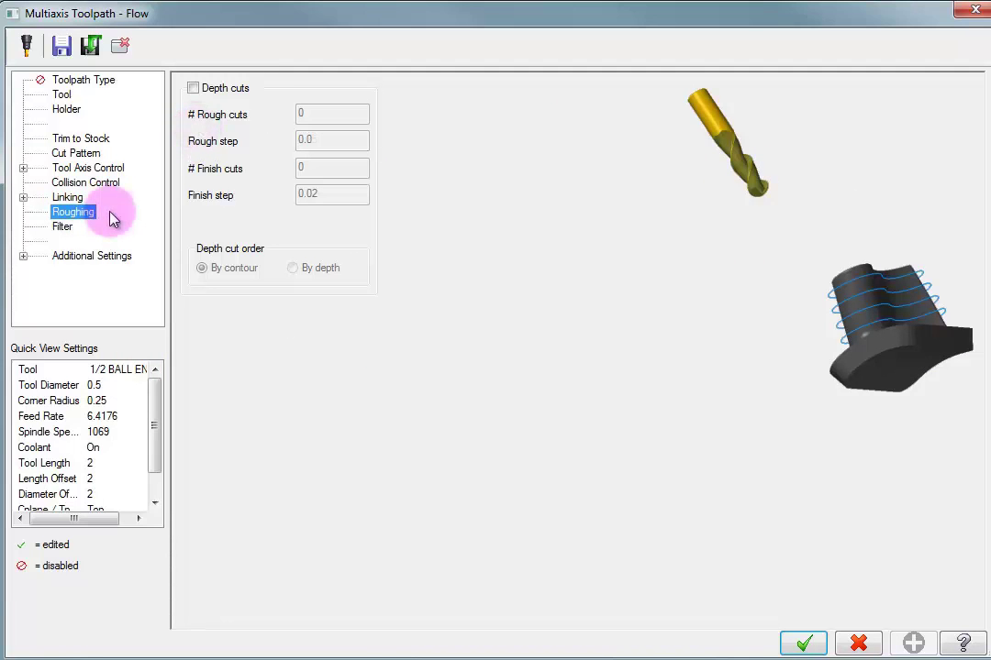
{"action": "left_click", "coordinate": [204, 117]}
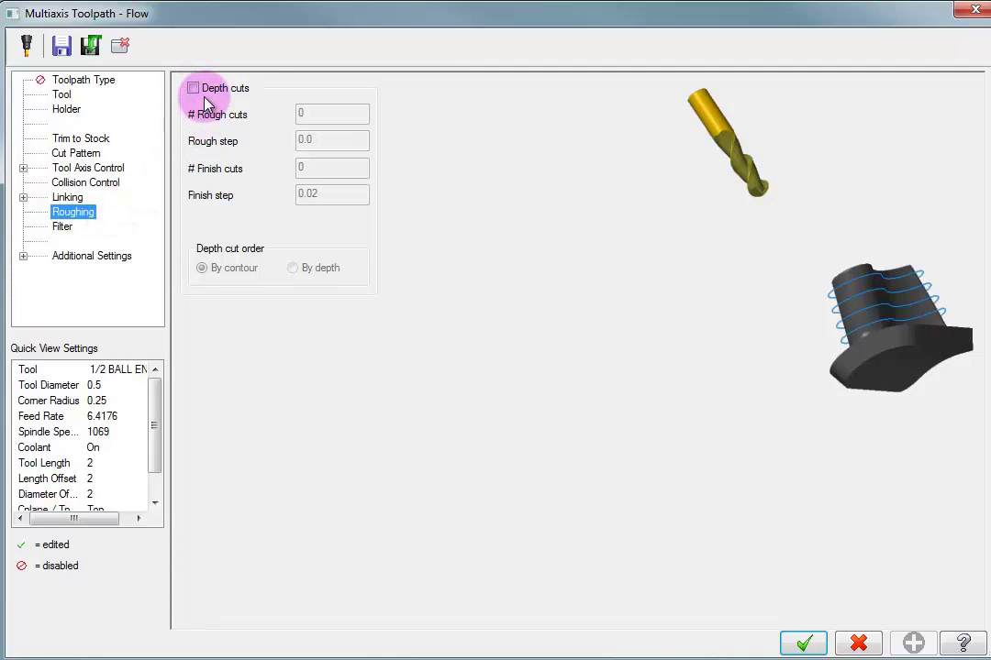
{"action": "left_click", "coordinate": [193, 89]}
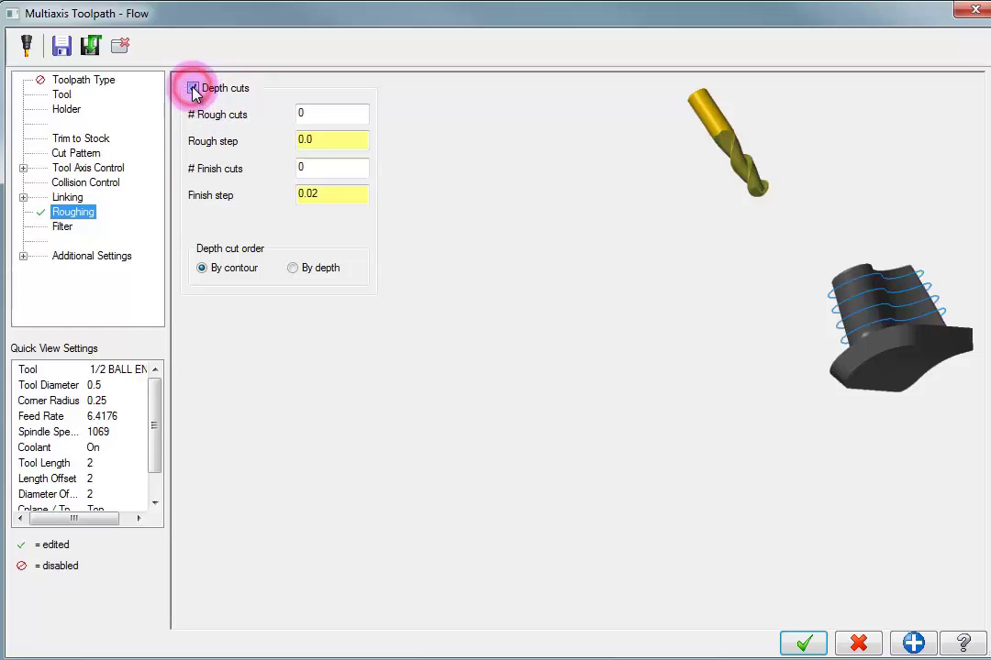
{"action": "left_click", "coordinate": [338, 112]}
{"action": "double_click", "coordinate": [337, 112]}
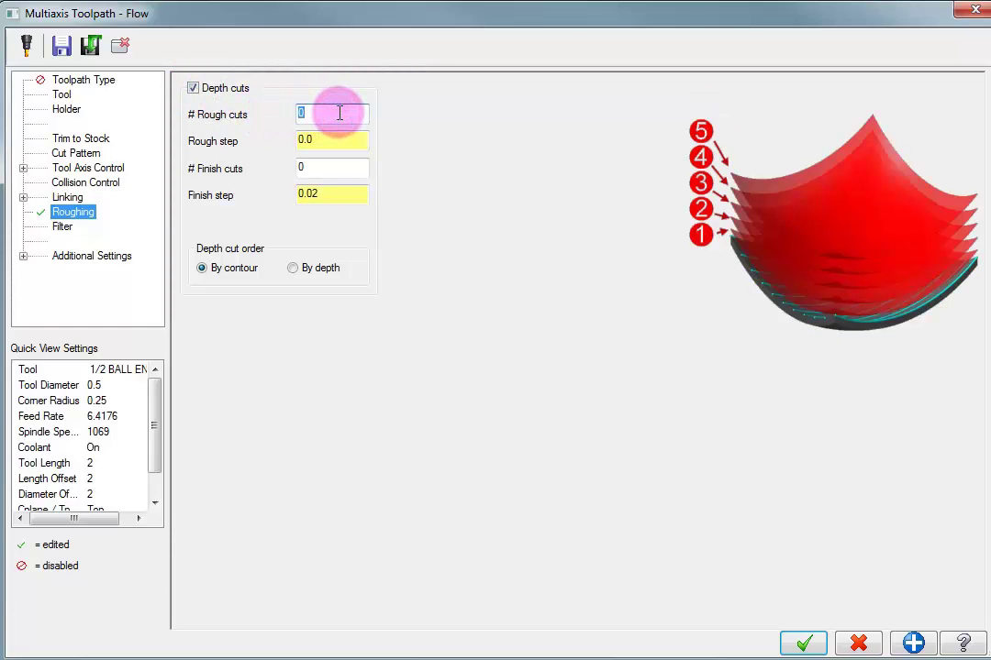
{"action": "type", "text": "2"}
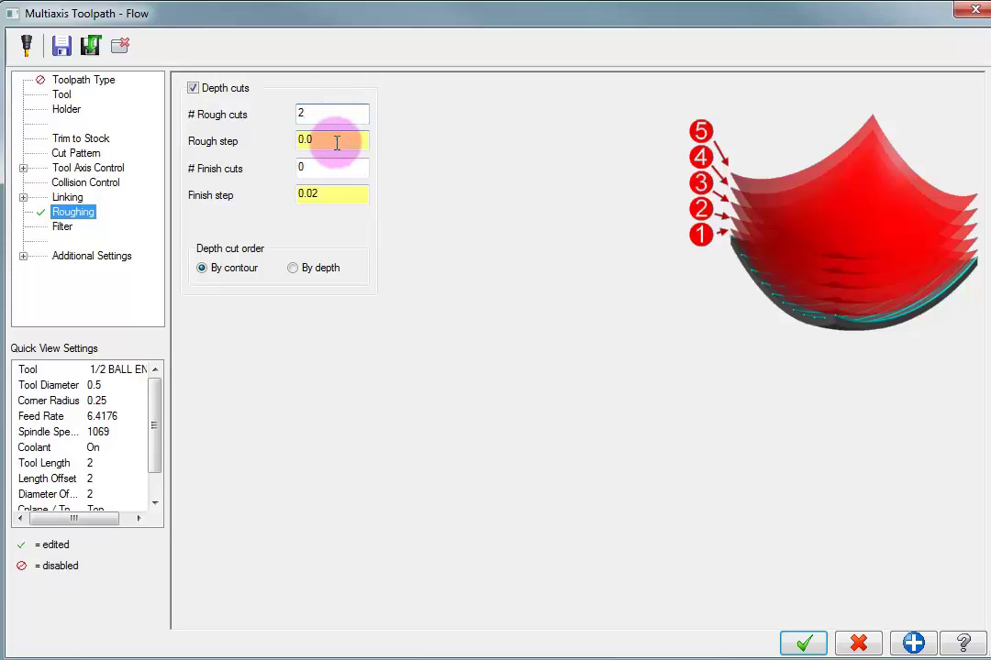
{"action": "left_click", "coordinate": [336, 141]}
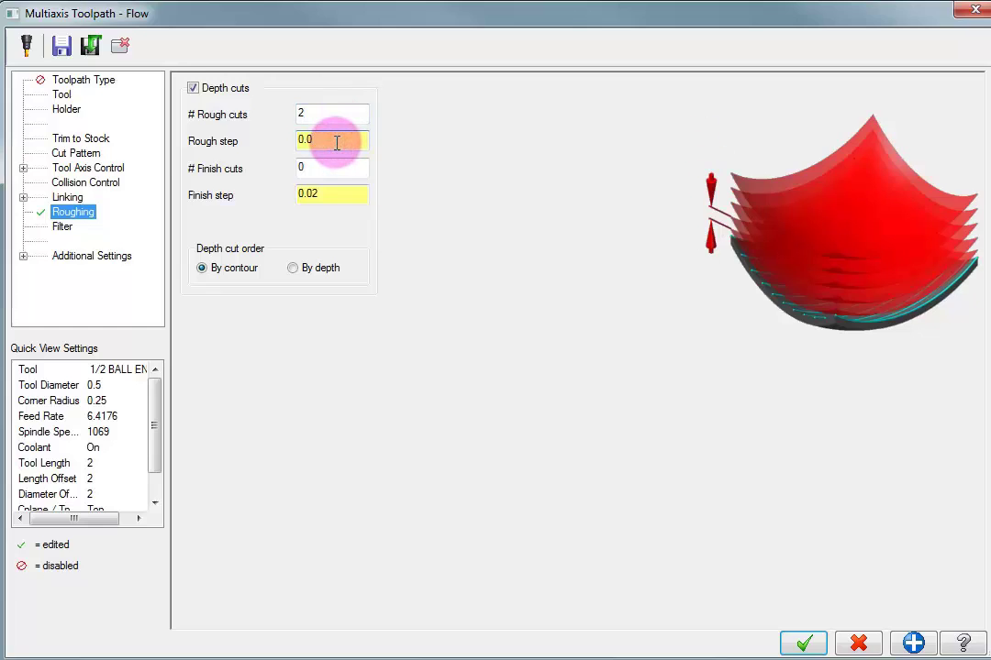
{"action": "type", "text": "7"}
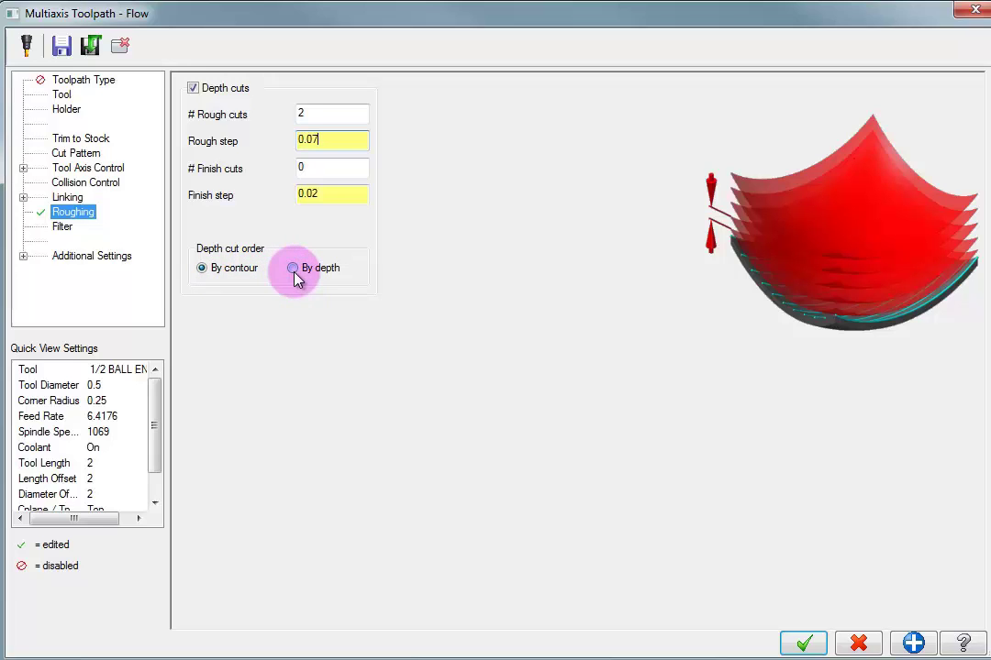
{"action": "left_click", "coordinate": [339, 139]}
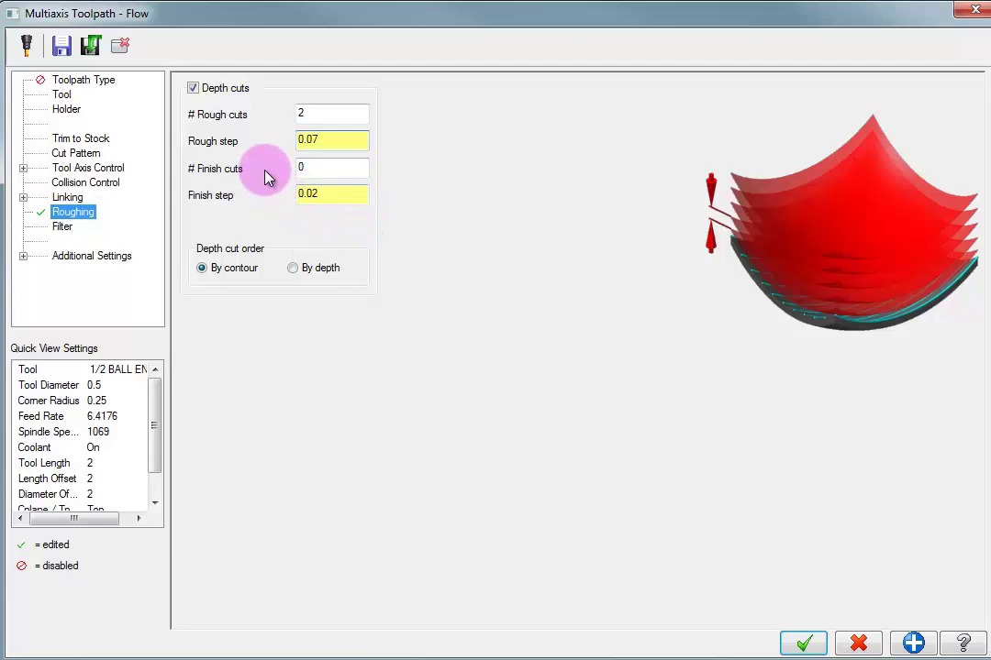
{"action": "left_click", "coordinate": [293, 268]}
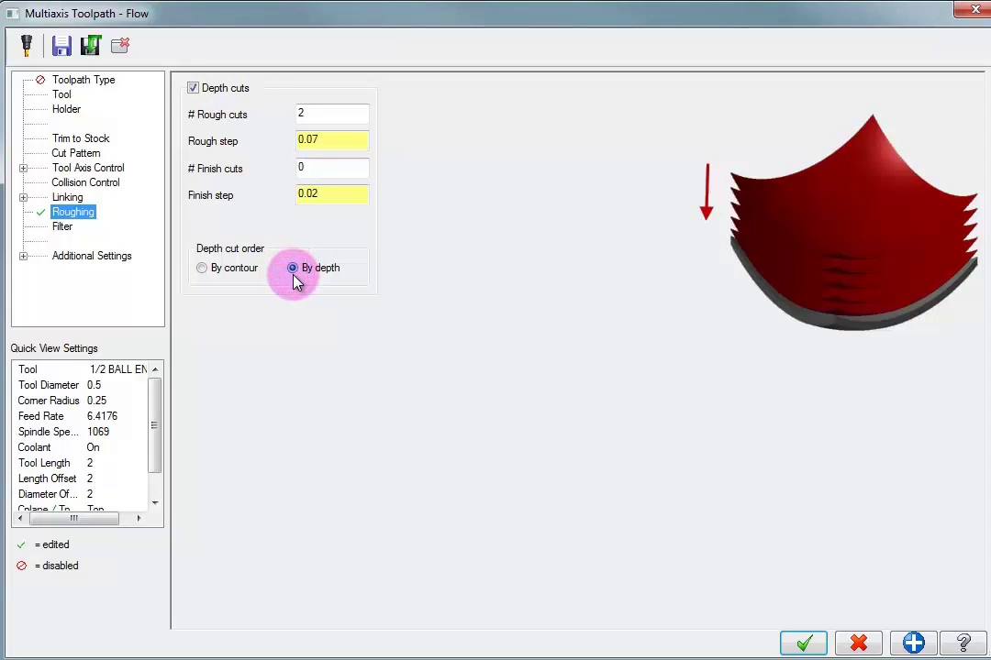
Accept the depth-cut settings and regenerate operation 10 to 518.7K.
{"action": "left_click", "coordinate": [805, 644]}
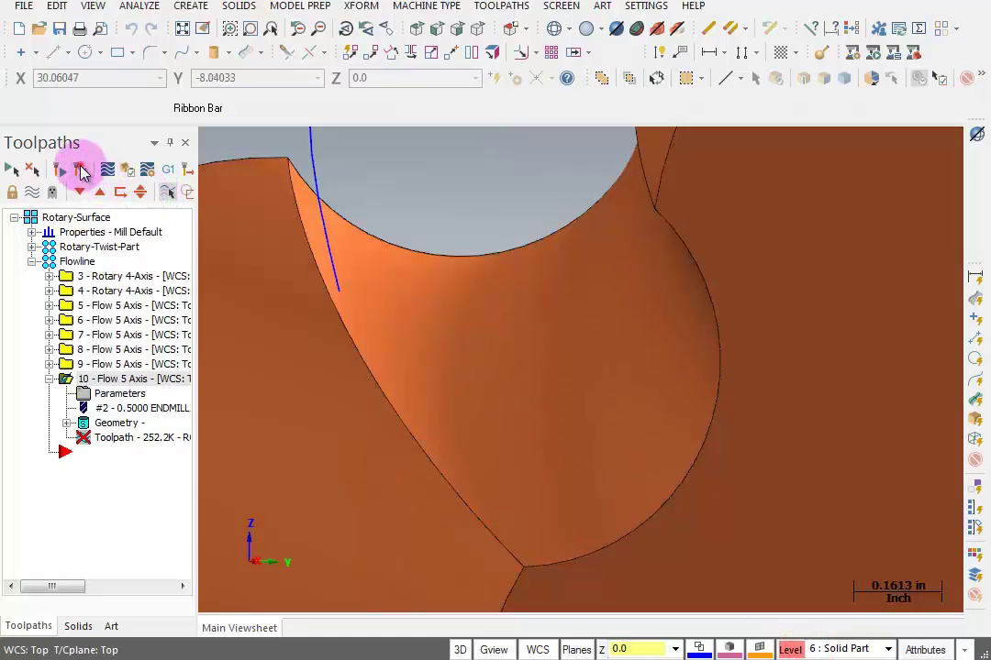
{"action": "left_click", "coordinate": [80, 167]}
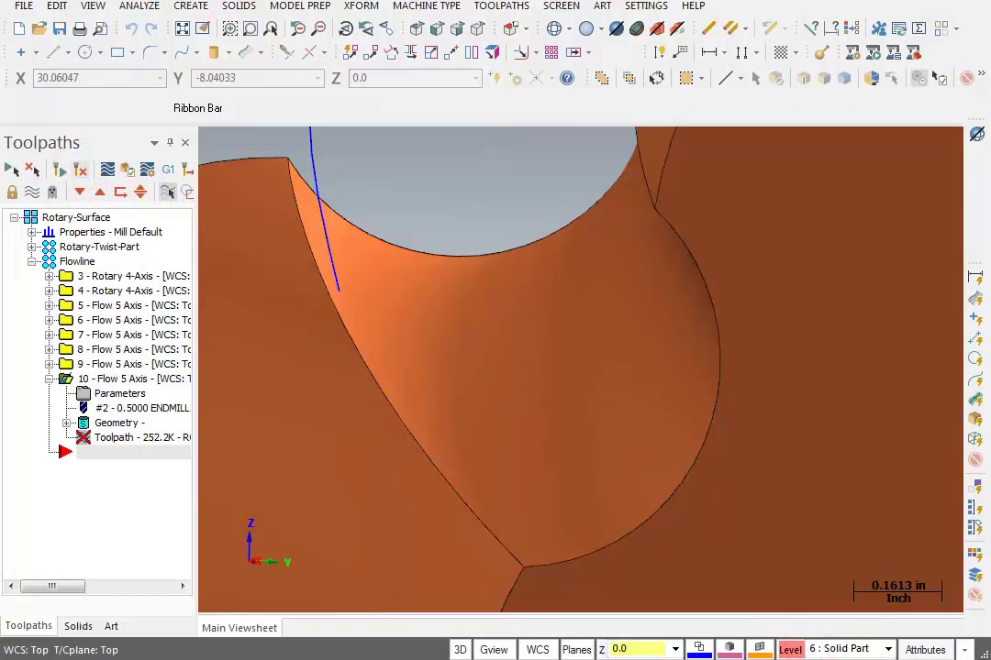